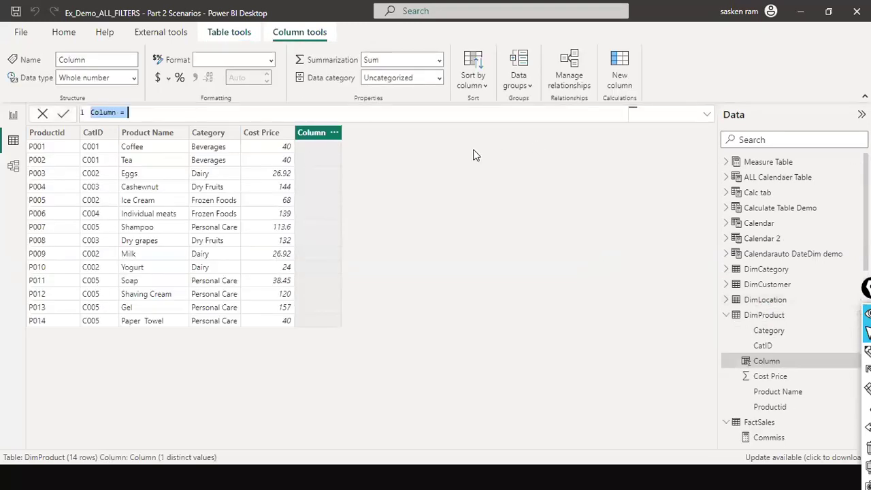
- Name the new calculated column in DimProduct "Total Number of Transactions" in its formula
{"action": "left_click", "coordinate": [159, 110]}
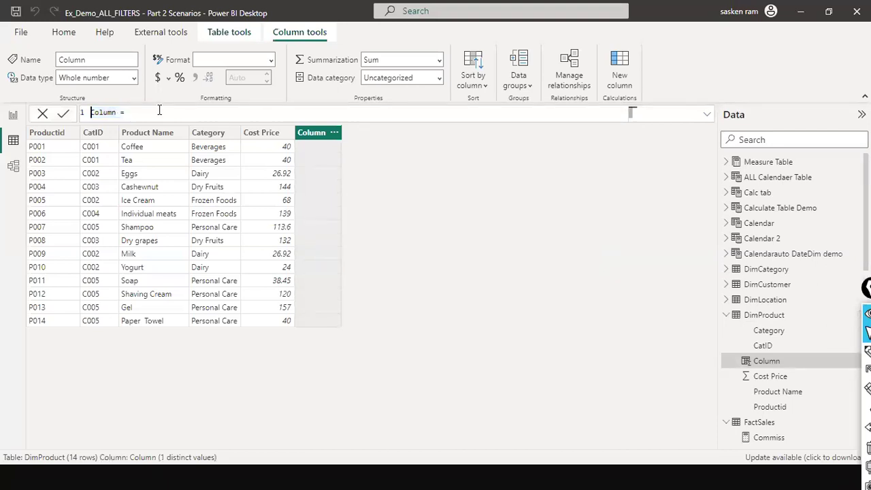
{"action": "type", "text": "Total Number of Transactions"}
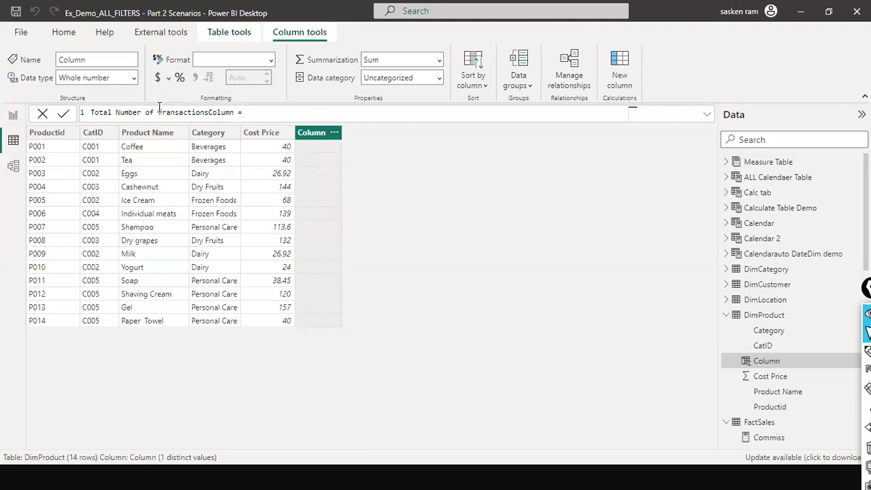
{"action": "key", "text": "Delete"}
{"action": "key", "text": "Delete"}
{"action": "key", "text": "Delete"}
{"action": "key", "text": "Delete"}
{"action": "key", "text": "Delete"}
{"action": "key", "text": "Delete"}
{"action": "key", "text": "End"}
{"action": "type", "text": "CALC"}
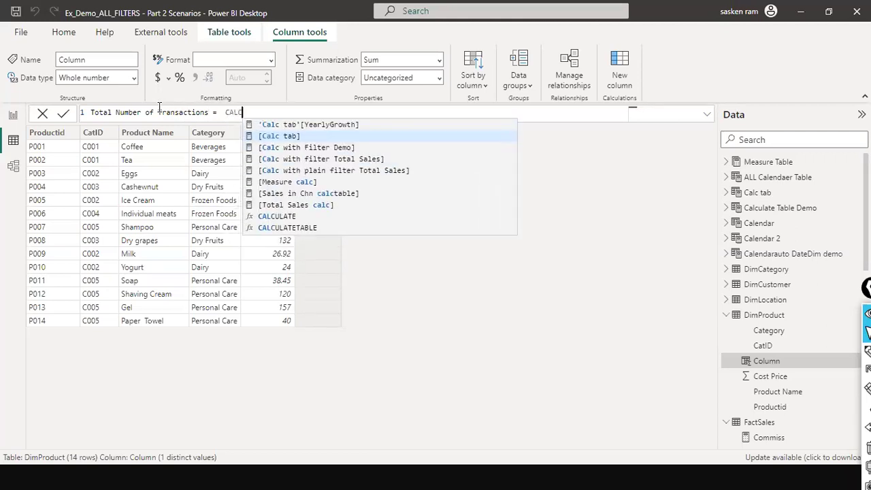
{"action": "key", "text": "BackSpace"}
{"action": "key", "text": "BackSpace"}
{"action": "key", "text": "BackSpace"}
{"action": "key", "text": "BackSpace"}
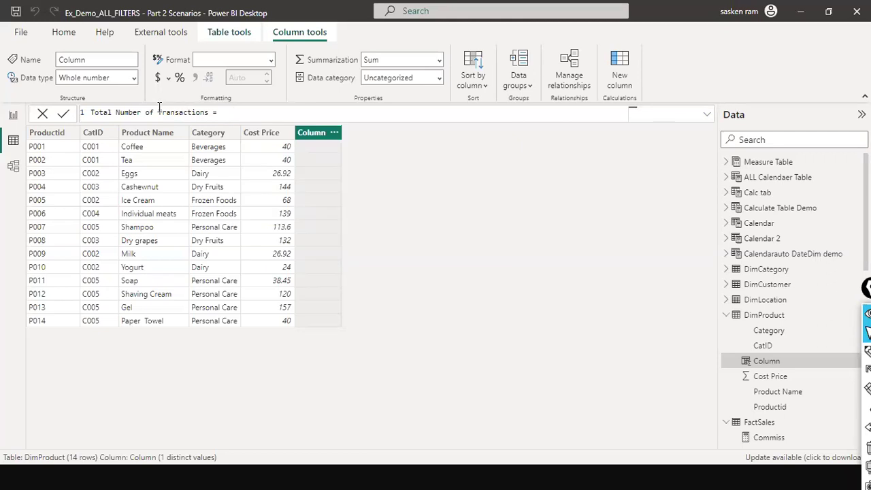
- Start the Total Number of Transactions formula with the RELATEDTABLE function
{"action": "type", "text": "rel"}
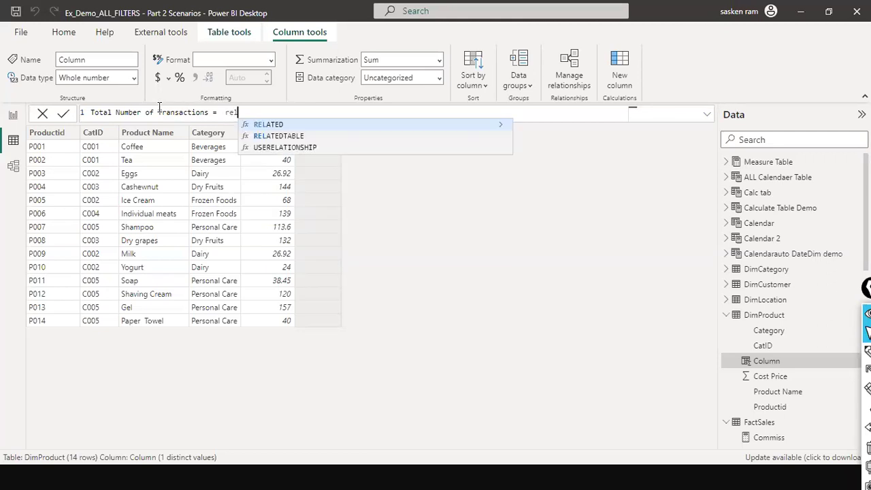
{"action": "key", "text": "Down"}
{"action": "key", "text": "Tab"}
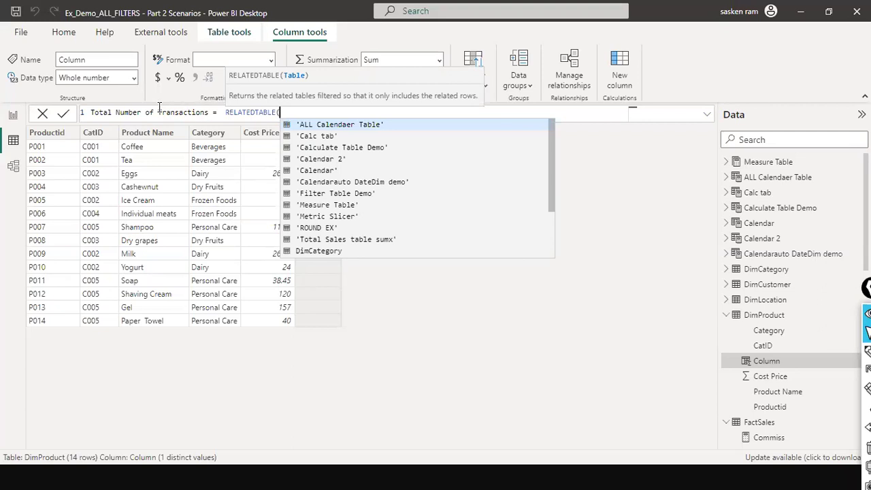
{"action": "type", "text": "coun"}
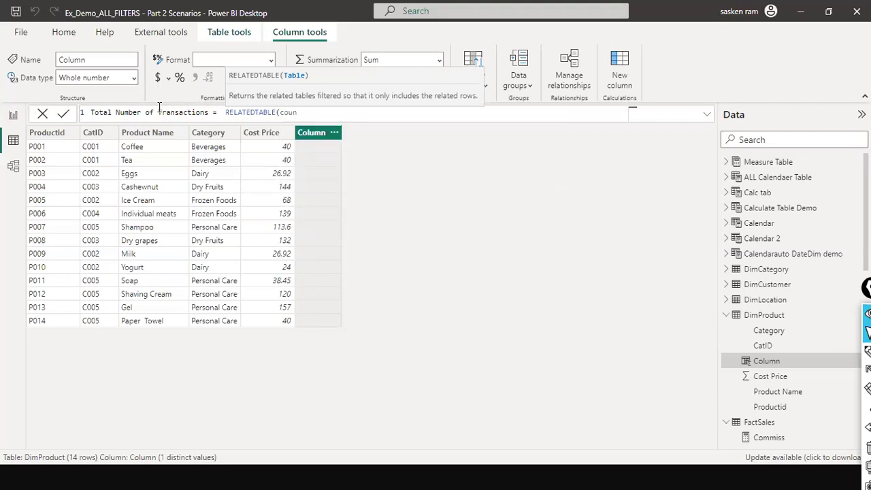
{"action": "key", "text": "BackSpace"}
{"action": "key", "text": "BackSpace"}
{"action": "key", "text": "BackSpace"}
{"action": "key", "text": "BackSpace"}
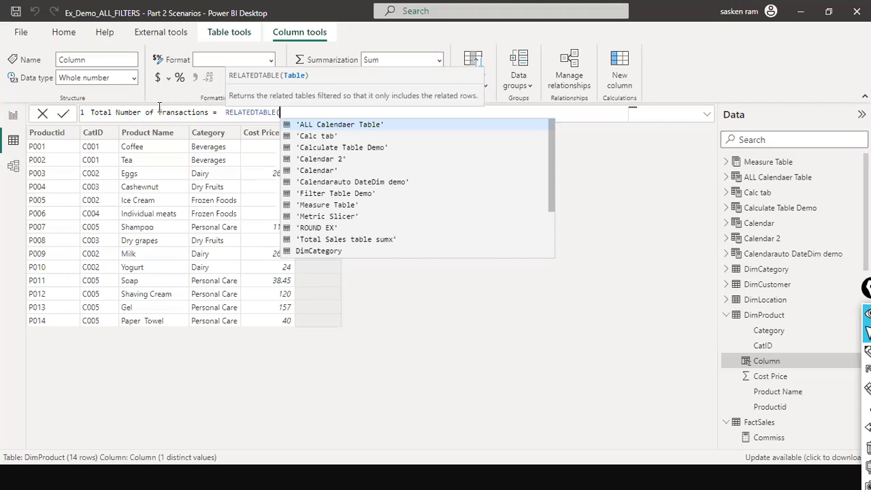
- Enter FactSales as the RELATEDTABLE argument, wrap it in COUNTROWS inside the function, and close both parentheses
{"action": "type", "text": "FactSales"}
{"action": "key", "text": "ctrl+Left"}
{"action": "type", "text": "COUNTR"}
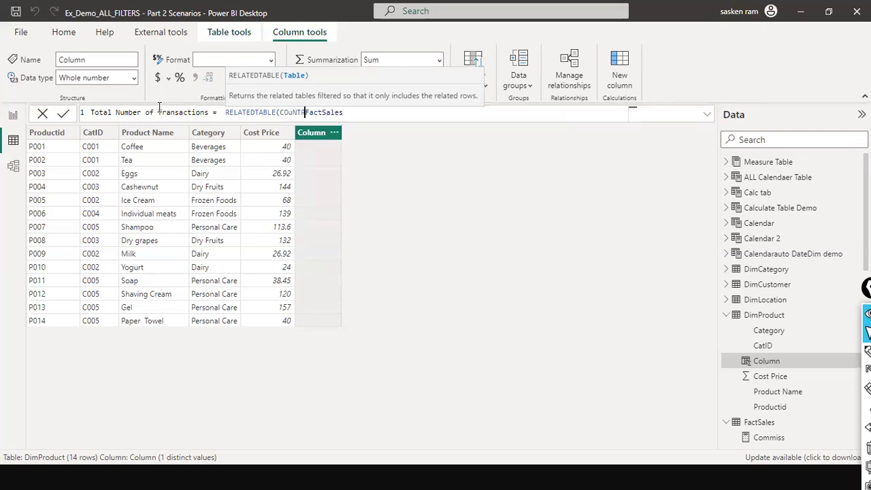
{"action": "type", "text": "OWS"}
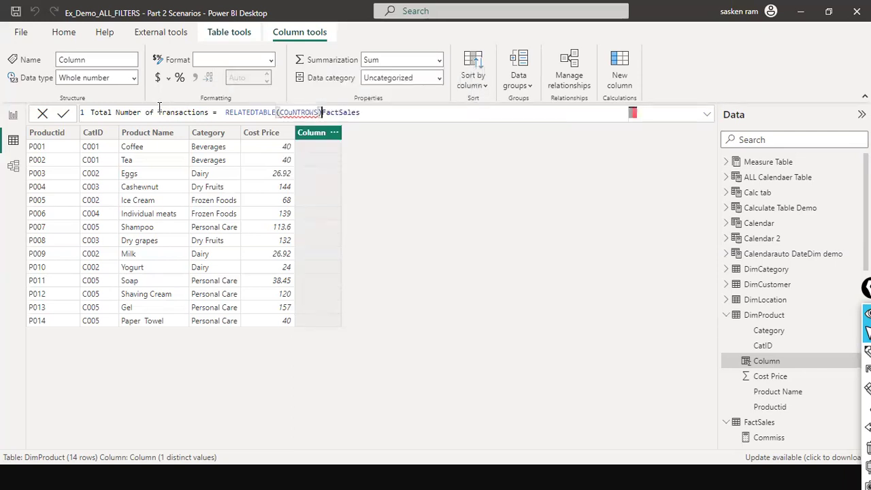
{"action": "type", "text": "("}
{"action": "key", "text": "End"}
{"action": "type", "text": "))"}
- Remove COUNTROWS from inside RELATEDTABLE, keeping FactSales and its surrounding parentheses
{"action": "key", "text": "Left"}
{"action": "key", "text": "Left"}
{"action": "key", "text": "Left"}
{"action": "key", "text": "Left"}
{"action": "key", "text": "Left"}
{"action": "key", "text": "Left"}
{"action": "key", "text": "Left"}
{"action": "key", "text": "Left"}
{"action": "key", "text": "Left"}
{"action": "key", "text": "Left"}
{"action": "key", "text": "Left"}
{"action": "key", "text": "Left"}
{"action": "key", "text": "BackSpace"}
{"action": "key", "text": "BackSpace"}
{"action": "key", "text": "BackSpace"}
{"action": "key", "text": "BackSpace"}
{"action": "key", "text": "BackSpace"}
{"action": "key", "text": "BackSpace"}
{"action": "key", "text": "BackSpace"}
{"action": "key", "text": "BackSpace"}
{"action": "key", "text": "BackSpace"}
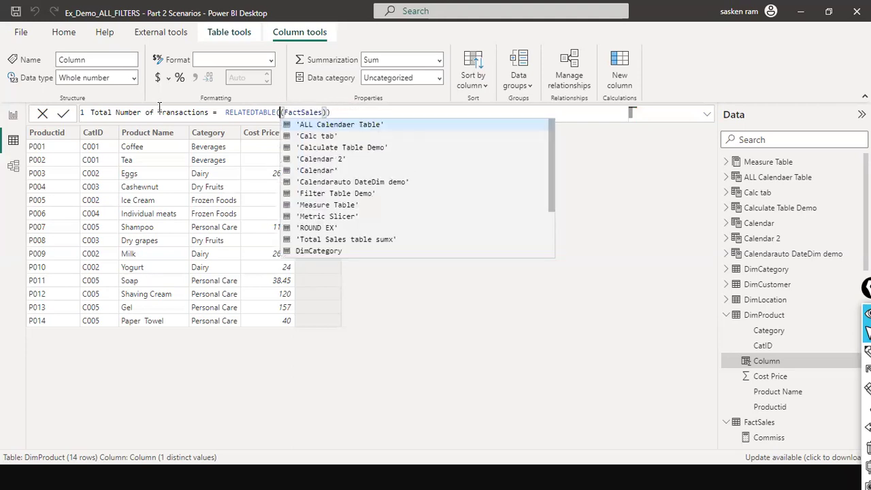
- Wrap the whole RELATEDTABLE expression in COUNTROWS and commit the formula as COUNTROWS(RELATEDTABLE((FactSales)))
{"action": "key", "text": "ctrl+Left"}
{"action": "key", "text": "ctrl+Left"}
{"action": "type", "text": "CO"}
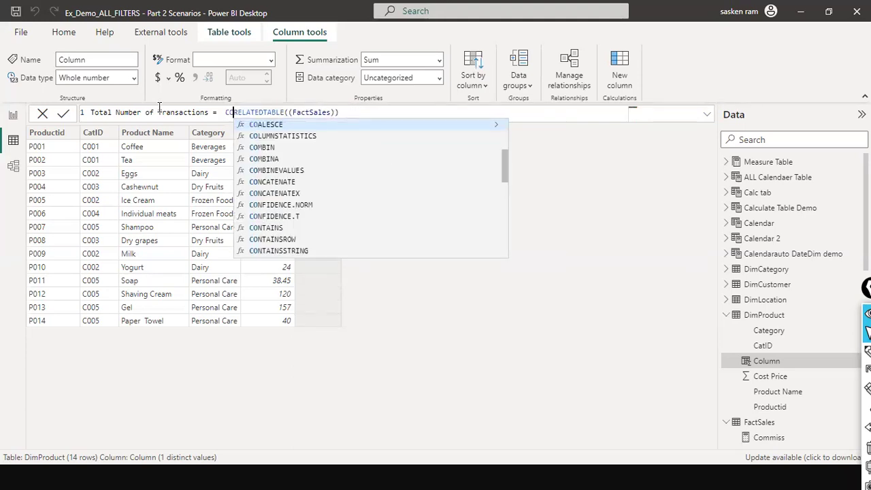
{"action": "type", "text": "UNTR"}
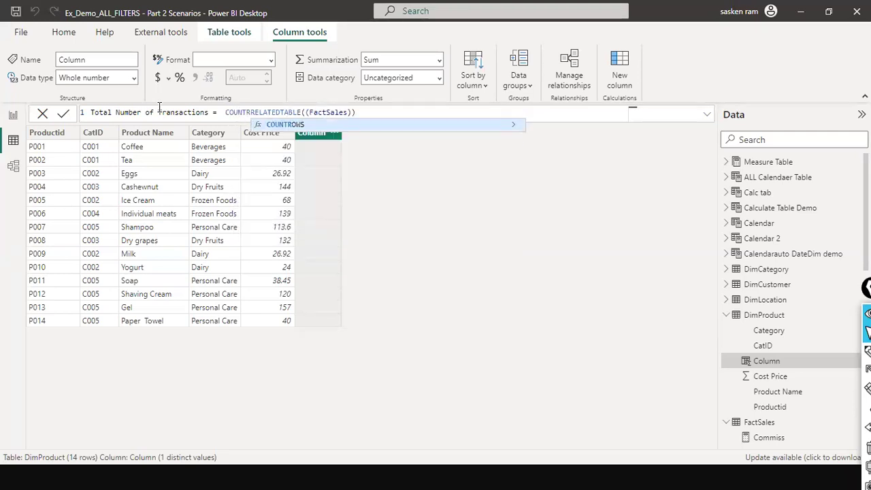
{"action": "key", "text": "Tab"}
{"action": "key", "text": "End"}
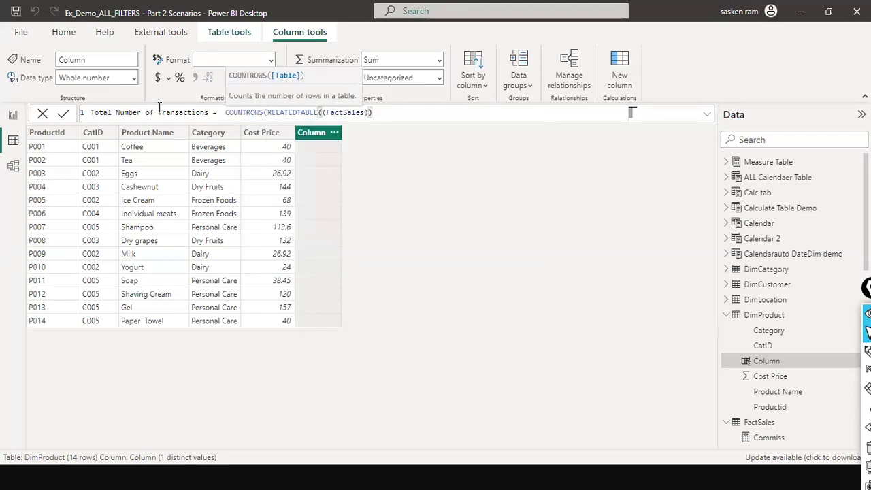
{"action": "type", "text": ")"}
{"action": "key", "text": "Return"}
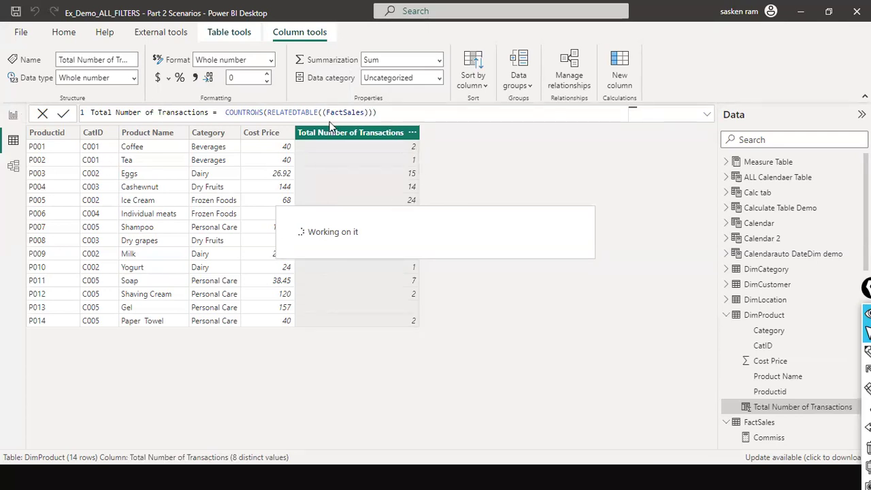
- Examine in the model diagram how DimProduct and the other dimension tables relate to FactSales
{"action": "left_click", "coordinate": [13, 168]}
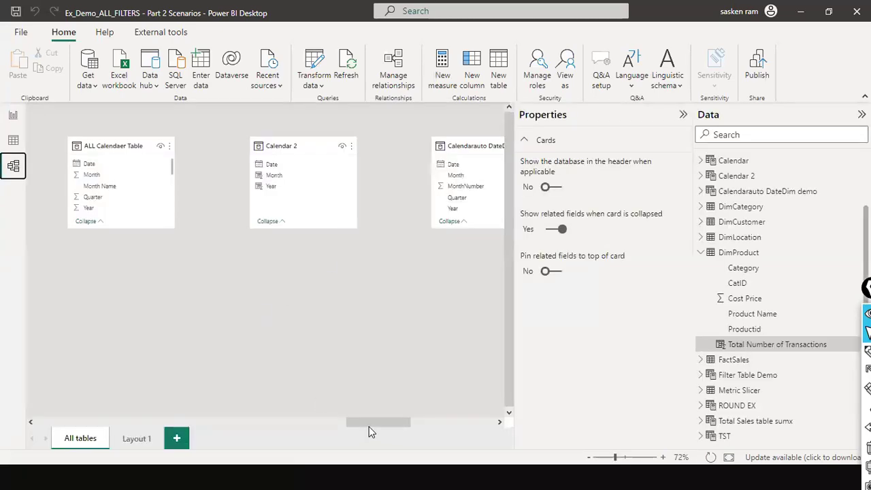
{"action": "left_click_drag", "start_coordinate": [372, 423], "coordinate": [5, 416]}
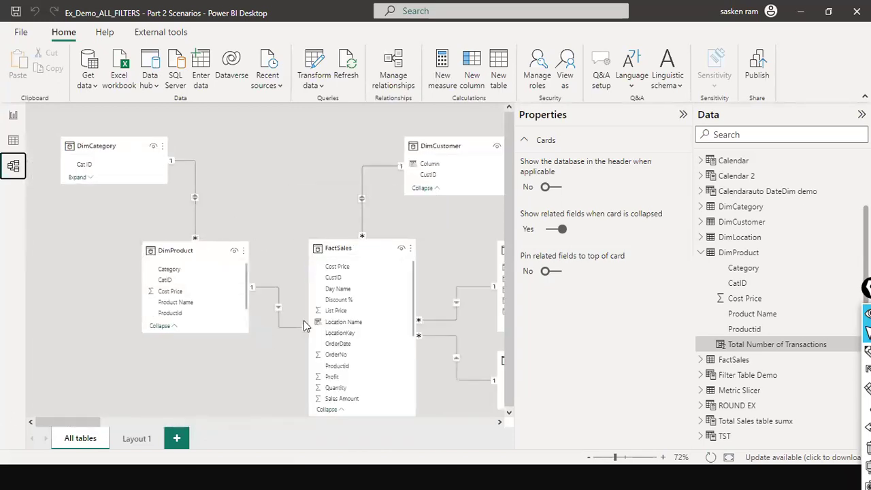
{"action": "mouse_move", "coordinate": [365, 250]}
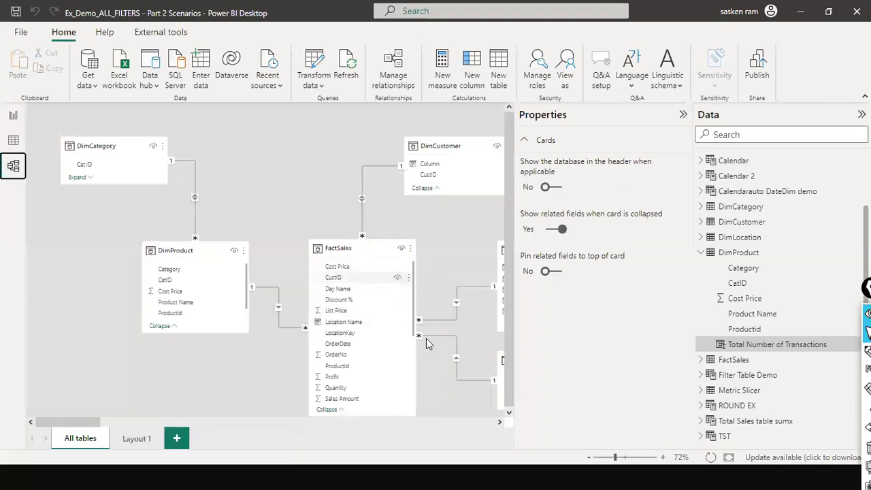
{"action": "mouse_move", "coordinate": [86, 429]}
{"action": "left_mouse_down"}
{"action": "mouse_move", "coordinate": [126, 429]}
{"action": "mouse_move", "coordinate": [102, 429]}
{"action": "left_mouse_up"}
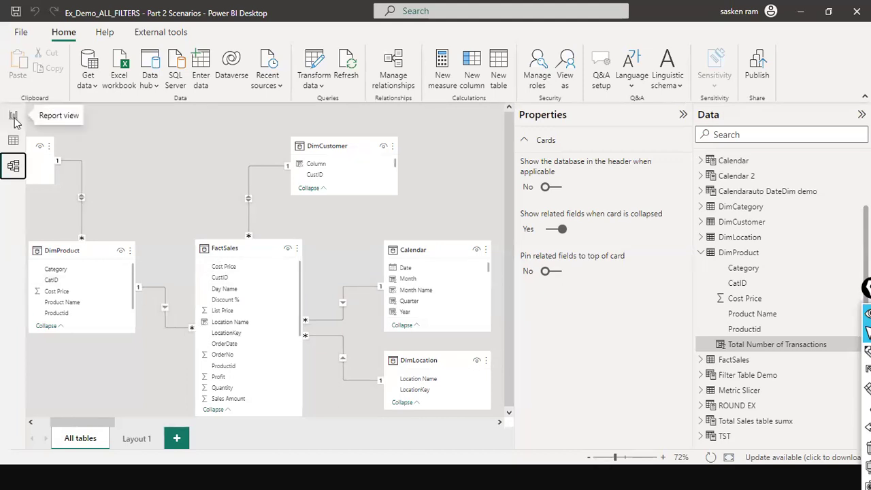
- Review the COUNTROWS and RELATEDTABLE parts of the Total Number of Transactions formula against the DimProduct rows
{"action": "left_click", "coordinate": [743, 343]}
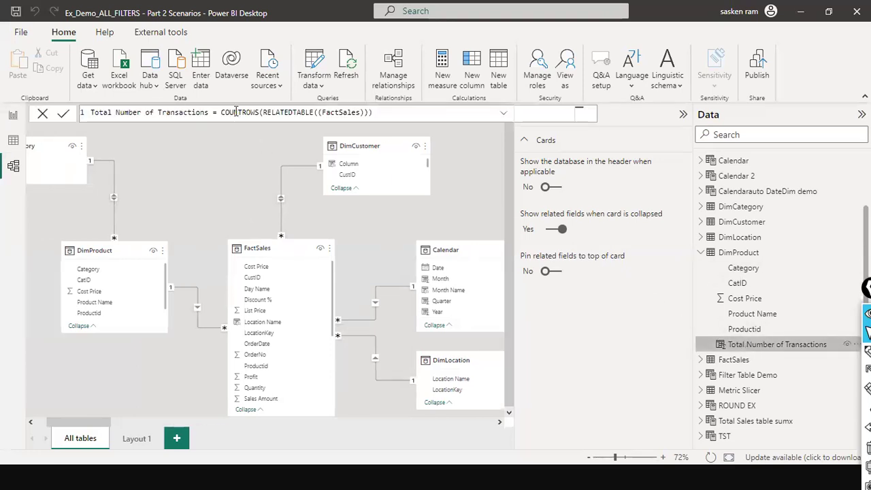
{"action": "double_click", "coordinate": [308, 112]}
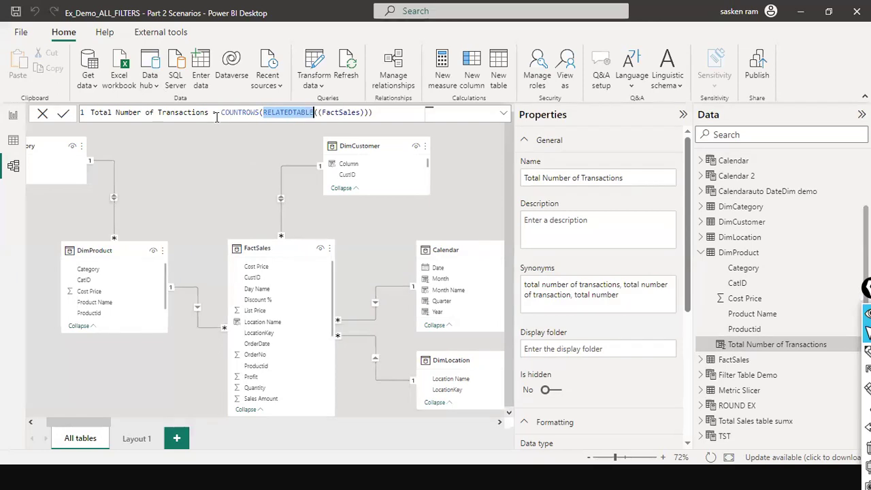
{"action": "left_click", "coordinate": [14, 141]}
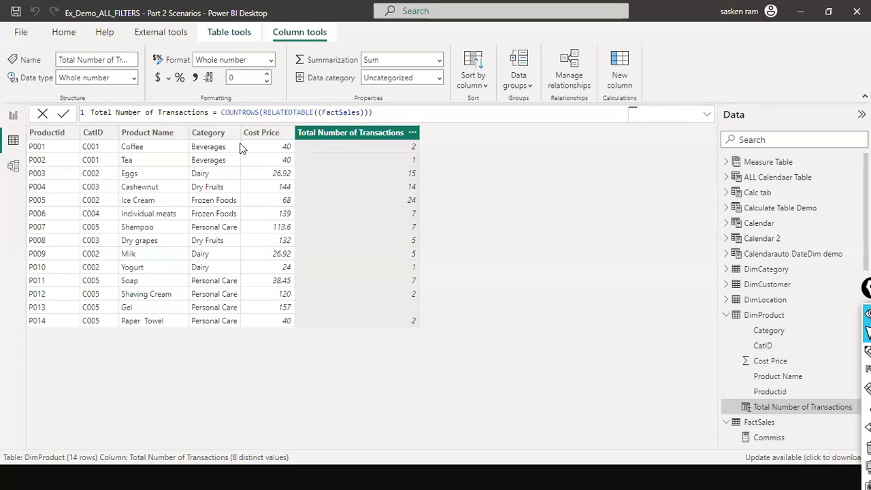
{"action": "left_click", "coordinate": [321, 113]}
{"action": "left_click_drag", "start_coordinate": [271, 113], "coordinate": [361, 112]}
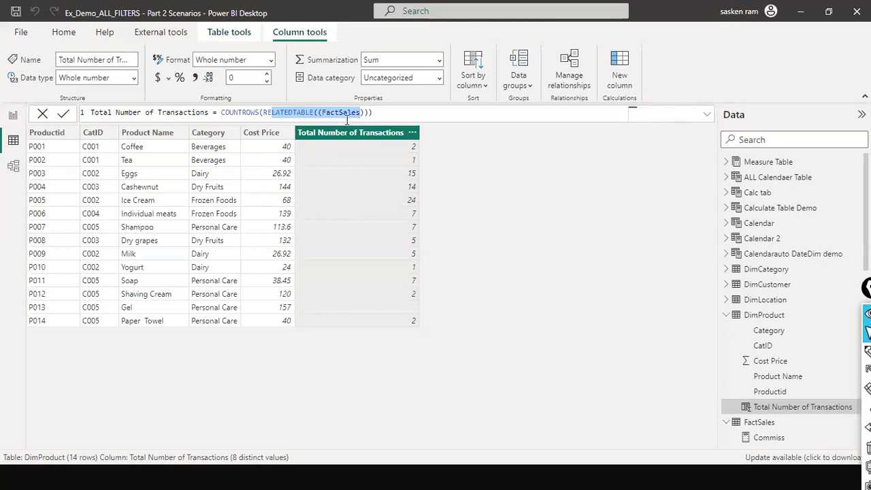
{"action": "double_click", "coordinate": [244, 113]}
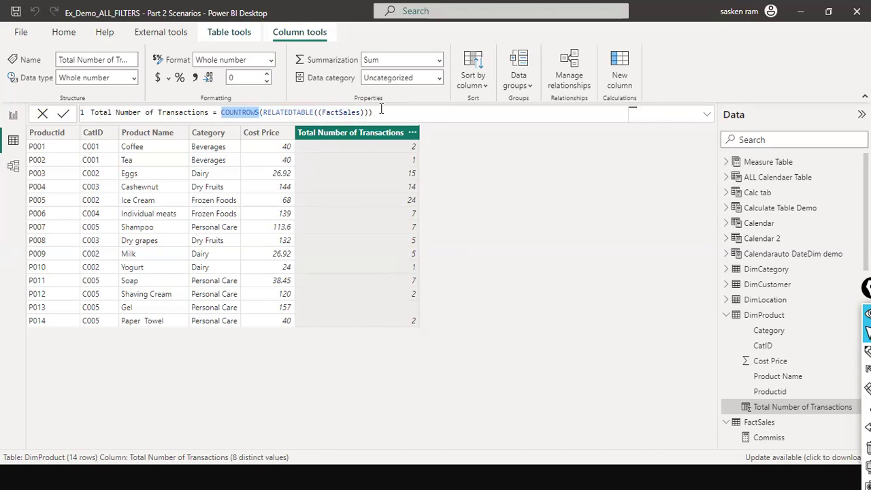
{"action": "left_click_drag", "start_coordinate": [263, 113], "coordinate": [314, 114]}
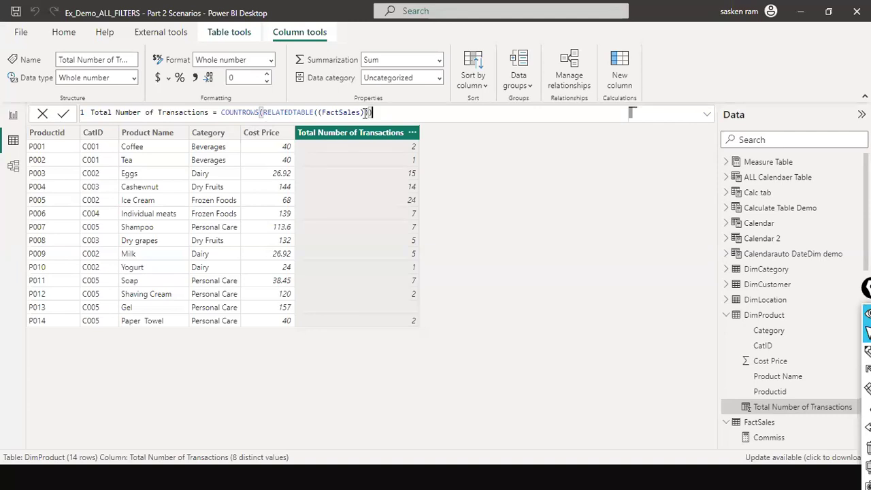
- Return to the report view and switch to the slideshow to review the RELATED and RELATEDTABLE slides
{"action": "left_click", "coordinate": [13, 116]}
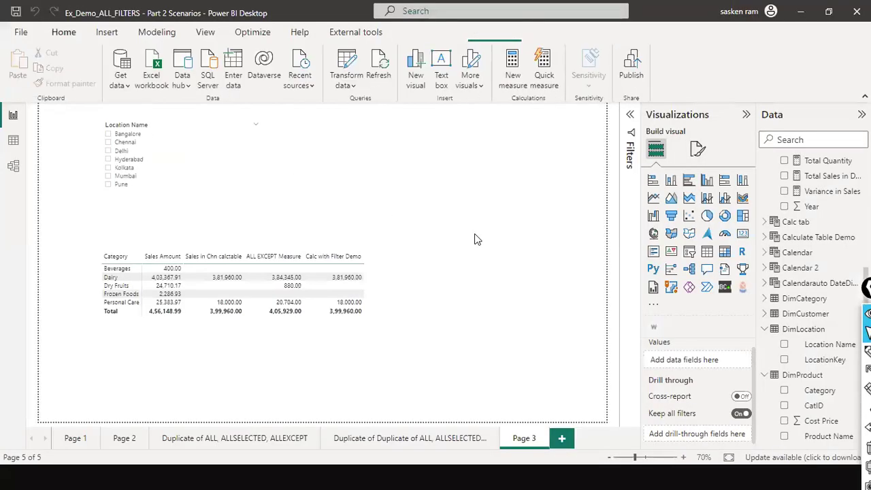
{"action": "key", "text": "alt+Tab"}
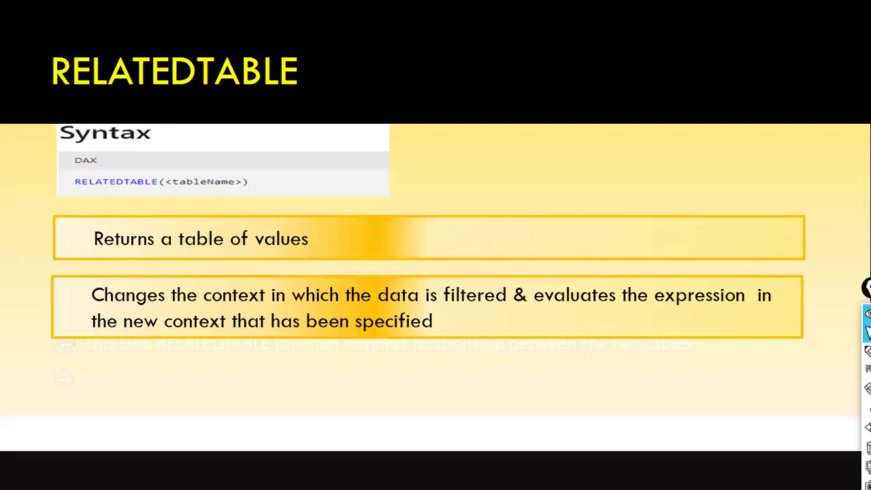
{"action": "key", "text": "Left"}
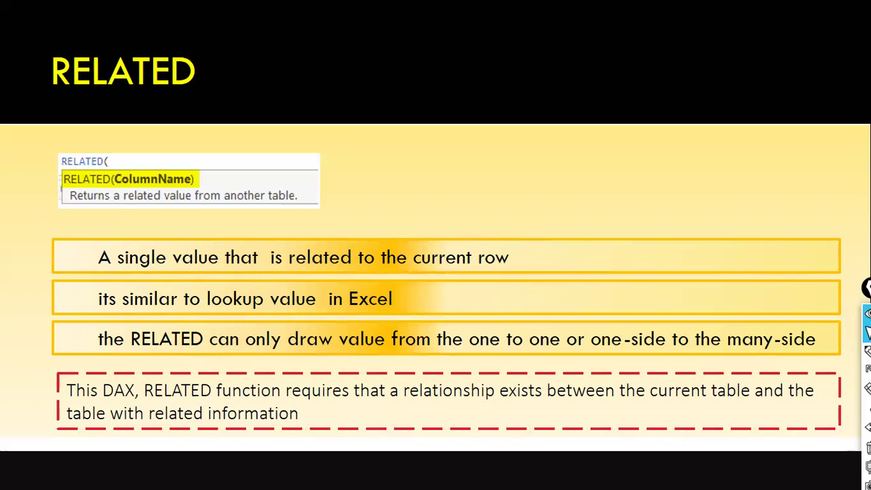
{"action": "key", "text": "Right"}
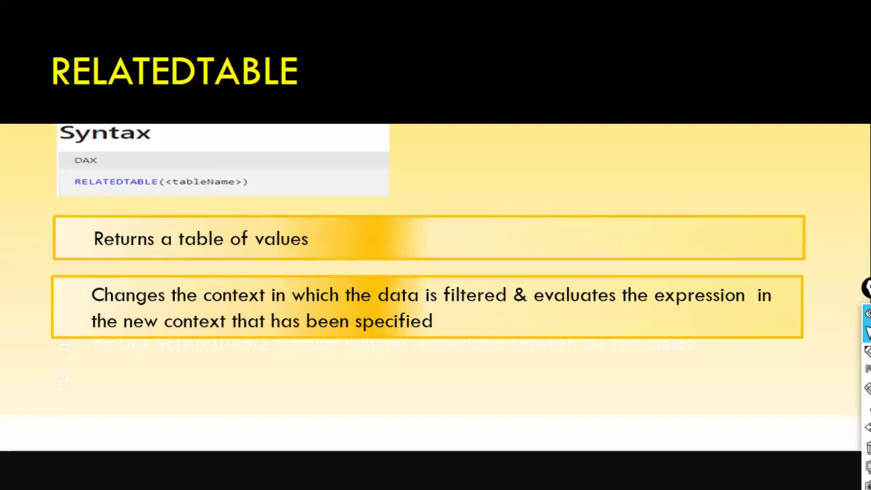